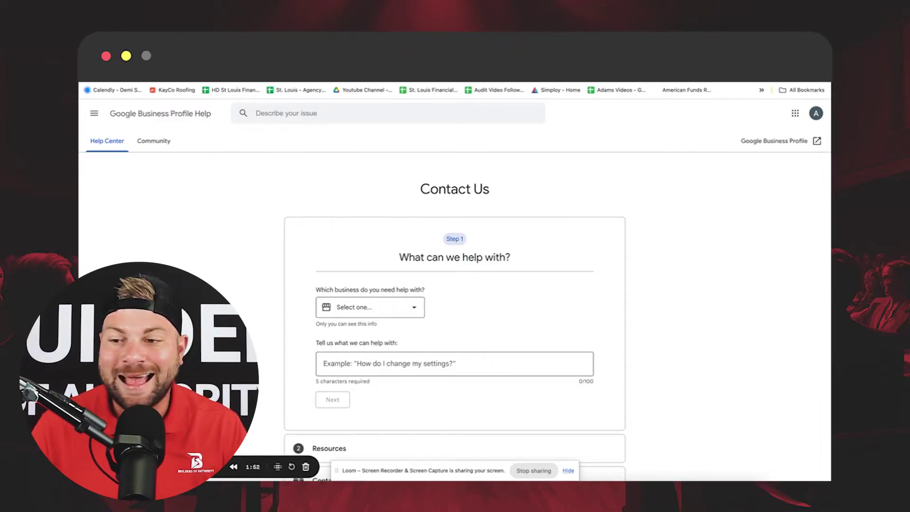
Choose Auto Glass Repair of STL as the business that needs help.
{"action": "left_click", "coordinate": [371, 310]}
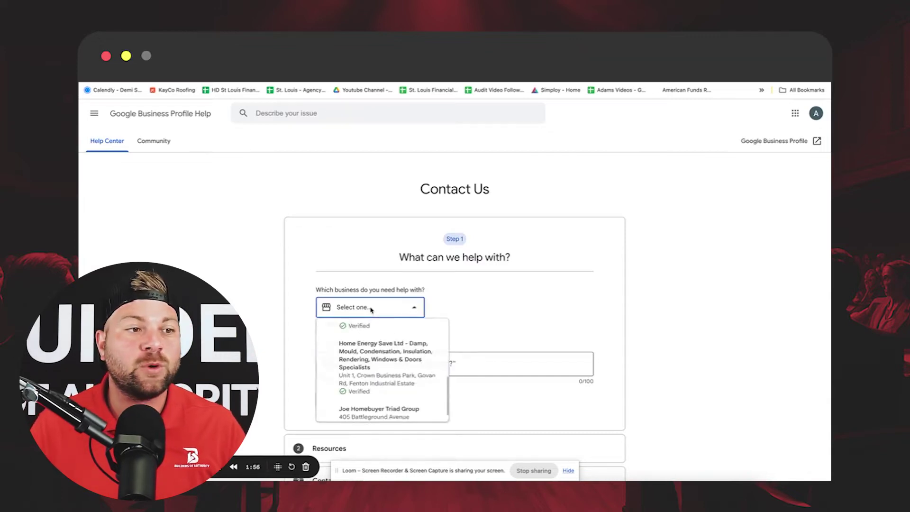
{"action": "scroll", "coordinate": [377, 353], "scroll_direction": "up", "scroll_amount": 5}
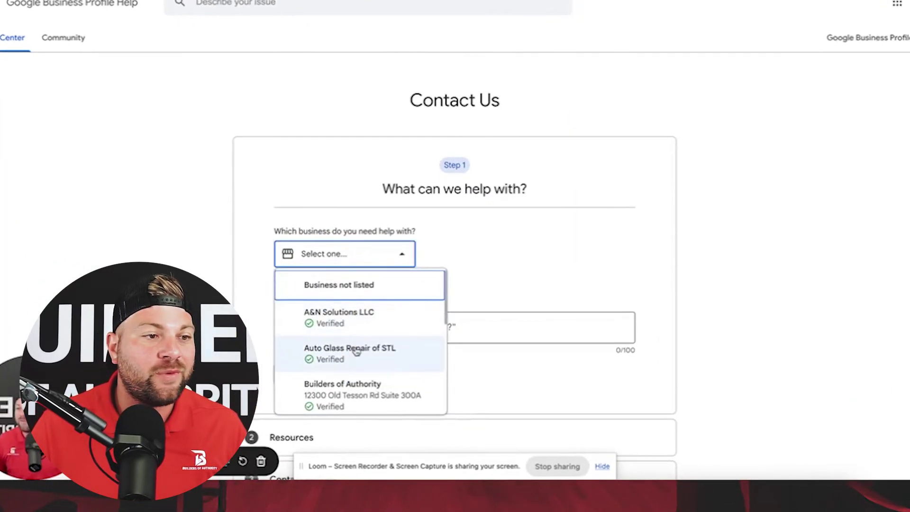
{"action": "left_click", "coordinate": [375, 352]}
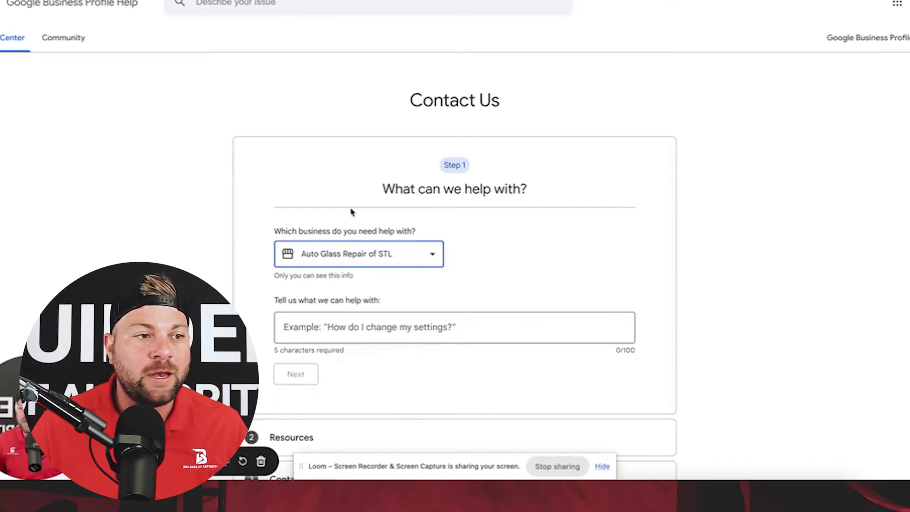
Describe the problem as "google reviews missing" and request the matching issue categories.
{"action": "left_click", "coordinate": [398, 327]}
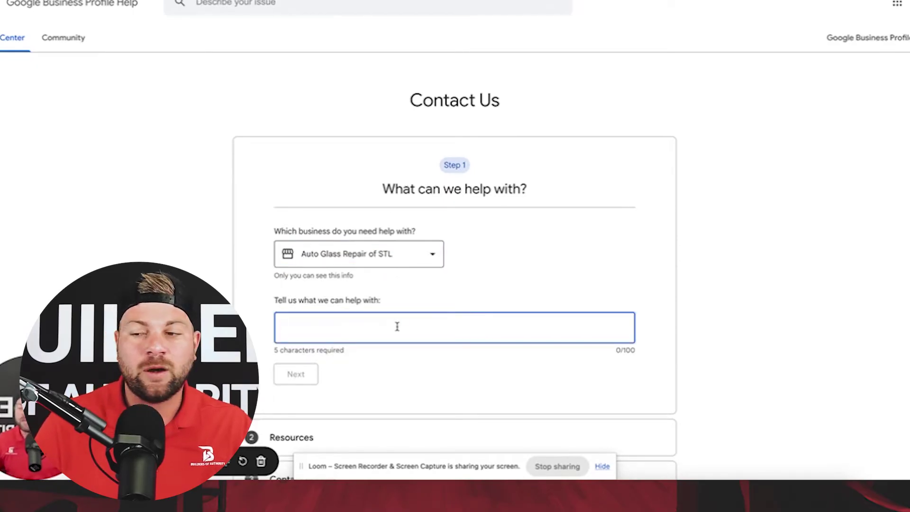
{"action": "type", "text": "google reive"}
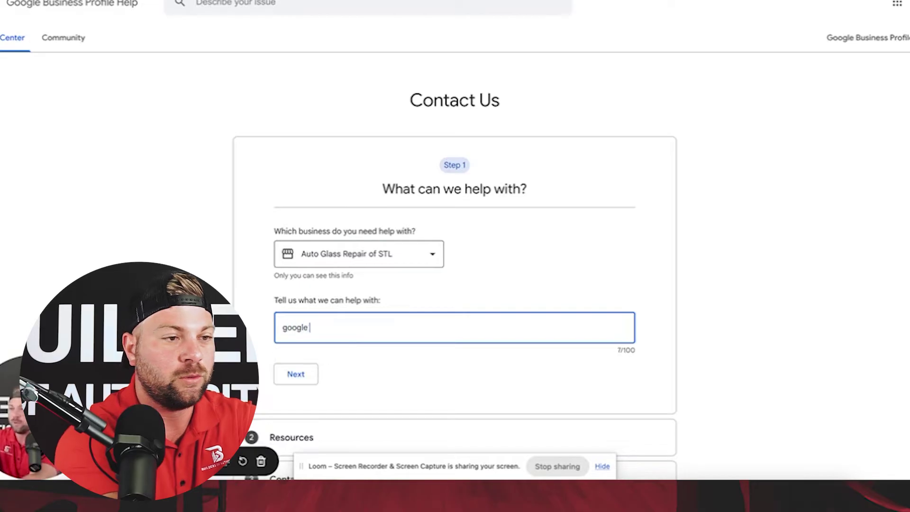
{"action": "key", "text": "BackSpace"}
{"action": "key", "text": "BackSpace"}
{"action": "key", "text": "BackSpace"}
{"action": "type", "text": "views missing"}
{"action": "left_click", "coordinate": [296, 374]}
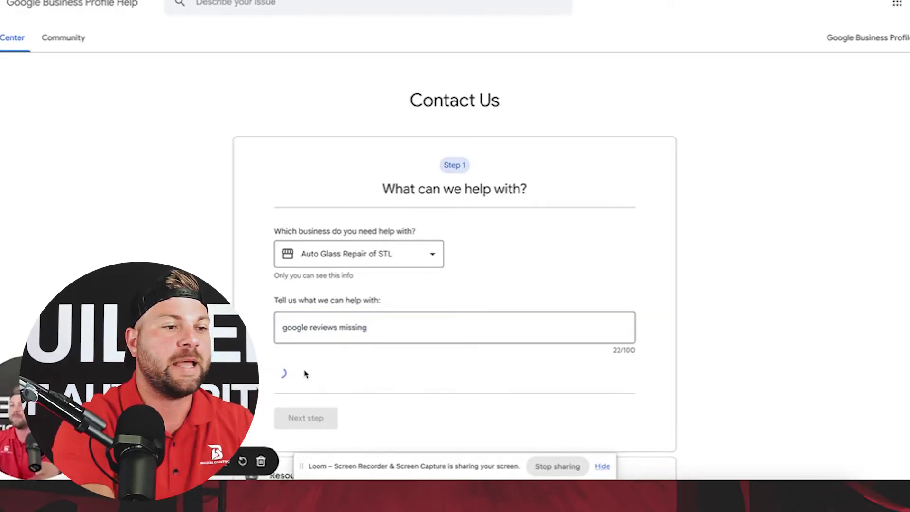
Classify the issue as Review missing and continue past the resources to the email contact form.
{"action": "scroll", "coordinate": [313, 322], "scroll_direction": "down", "scroll_amount": 3}
{"action": "left_click", "coordinate": [332, 272]}
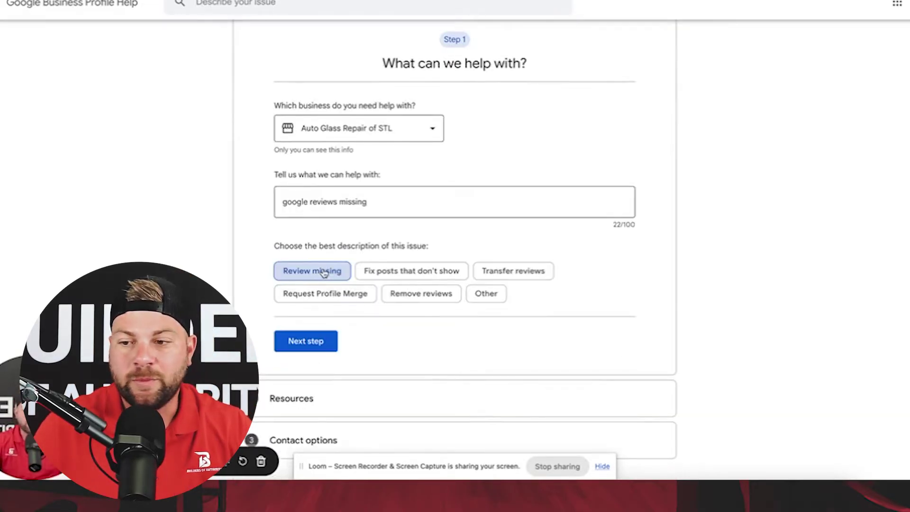
{"action": "left_click", "coordinate": [321, 340]}
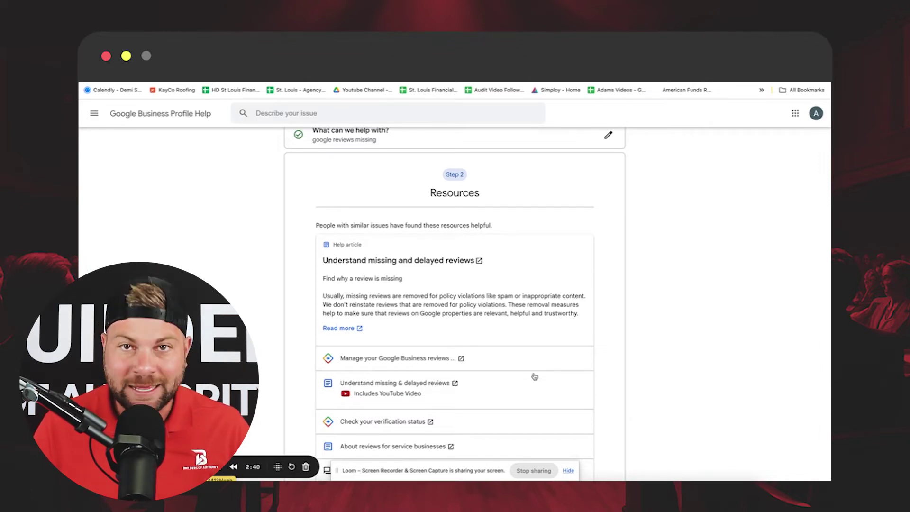
{"action": "scroll", "coordinate": [535, 377], "scroll_direction": "down", "scroll_amount": 2}
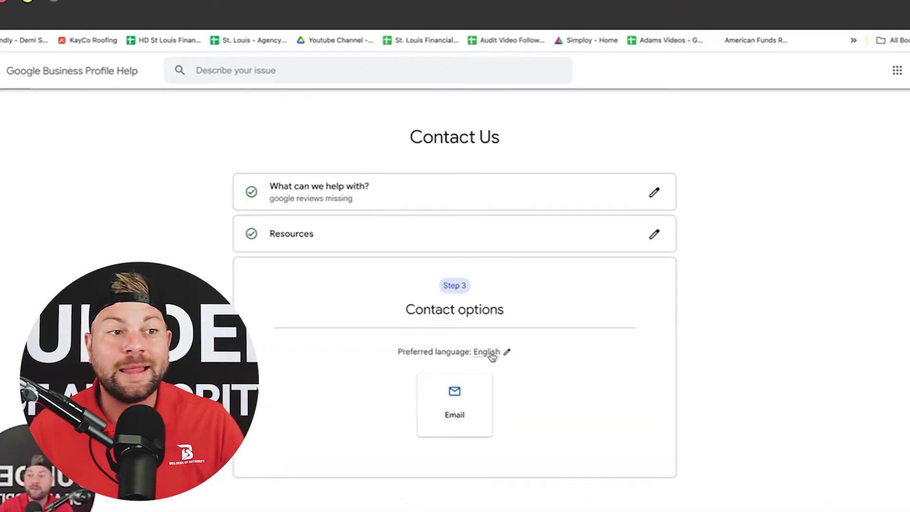
{"action": "left_click", "coordinate": [465, 401]}
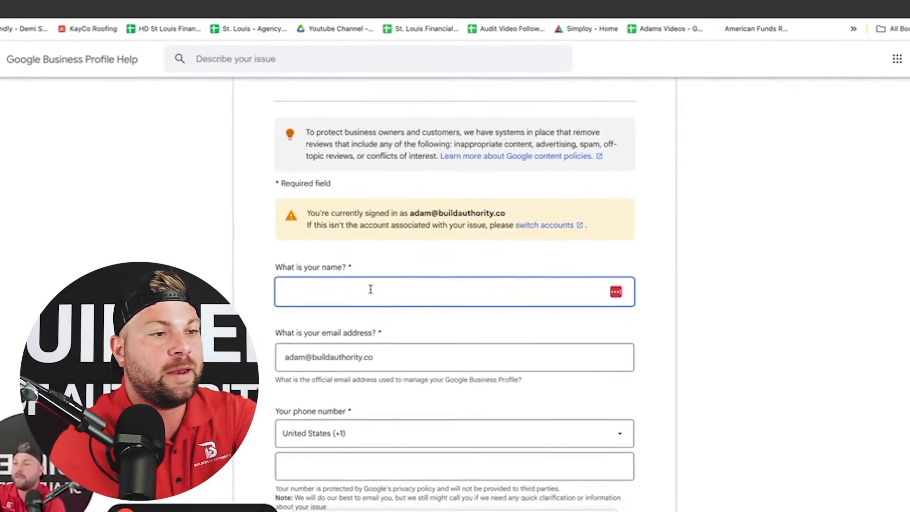
Fill in the contact's name and United States phone number, and set the relationship to "I own this business".
{"action": "type", "text": "Adam M"}
{"action": "left_click", "coordinate": [397, 448]}
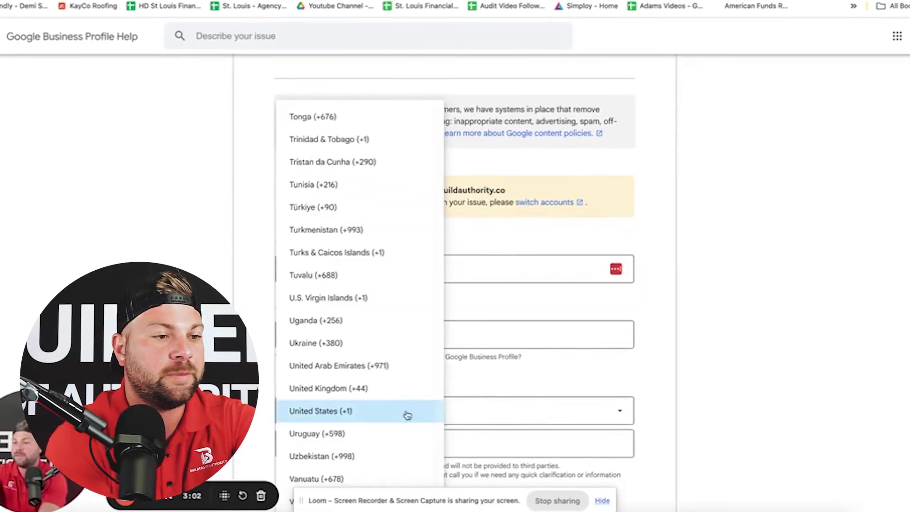
{"action": "left_click", "coordinate": [406, 416]}
{"action": "left_click", "coordinate": [405, 433]}
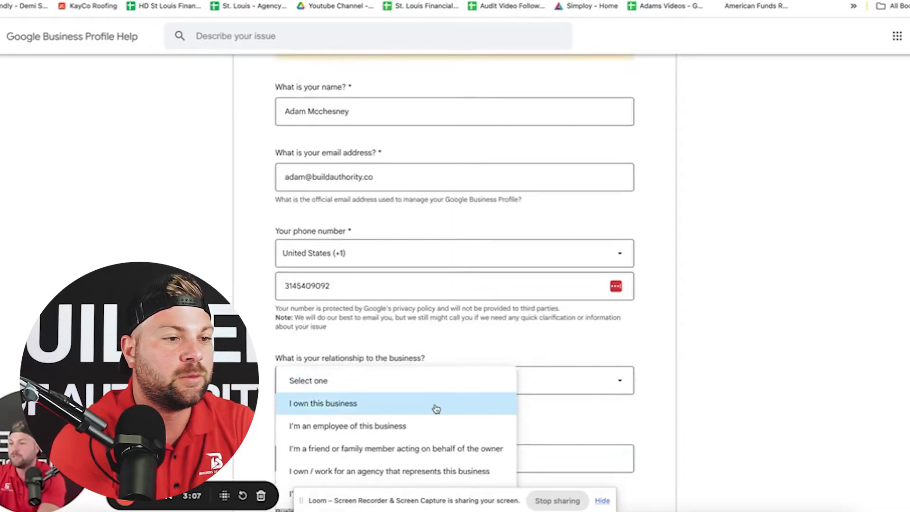
{"action": "left_click", "coordinate": [436, 403]}
Enter "Auto Glass Repair of STL" as the business name, leaving the business address blank.
{"action": "scroll", "coordinate": [526, 386], "scroll_direction": "down", "scroll_amount": 2}
{"action": "left_click", "coordinate": [479, 343]}
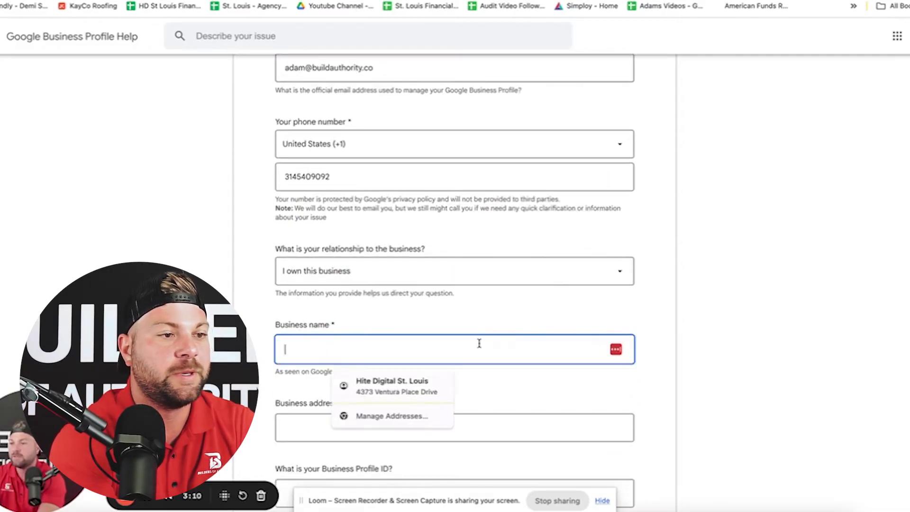
{"action": "type", "text": "Auto Glass Repair of STL"}
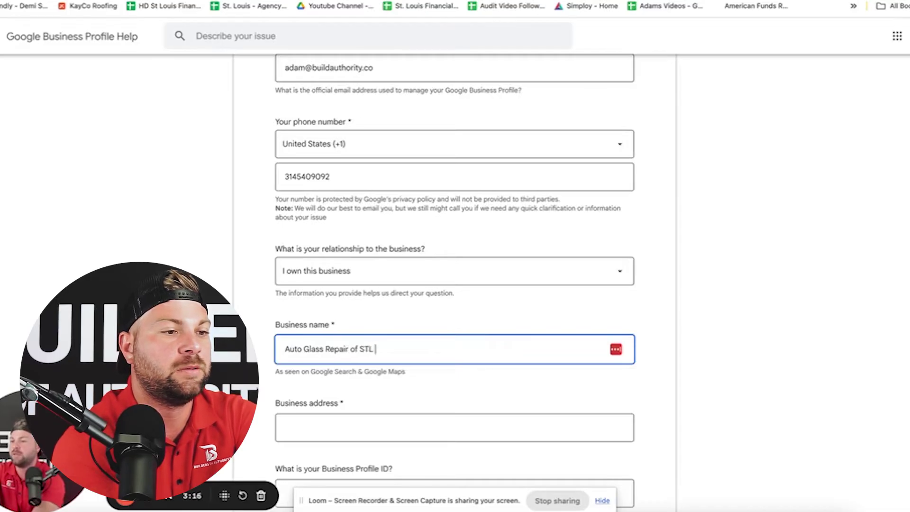
{"action": "scroll", "coordinate": [358, 297], "scroll_direction": "down", "scroll_amount": 2}
{"action": "left_click", "coordinate": [354, 310]}
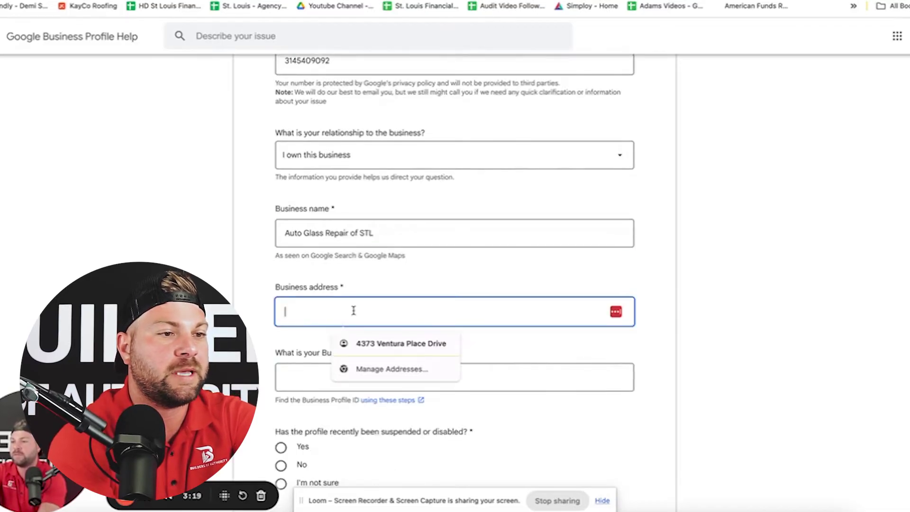
Switch to Google Business Profile Manager and open the Auto Glass Repair of STL profile.
{"action": "left_click", "coordinate": [298, 387]}
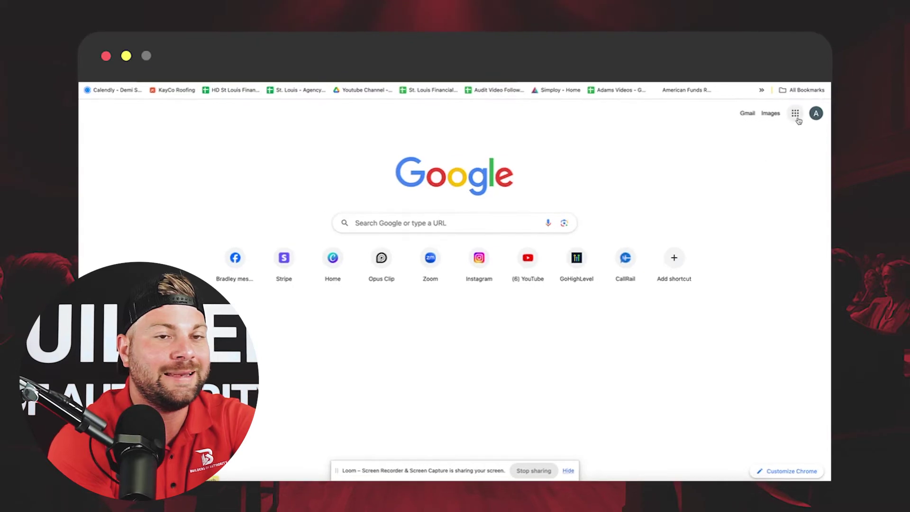
{"action": "left_click", "coordinate": [797, 117]}
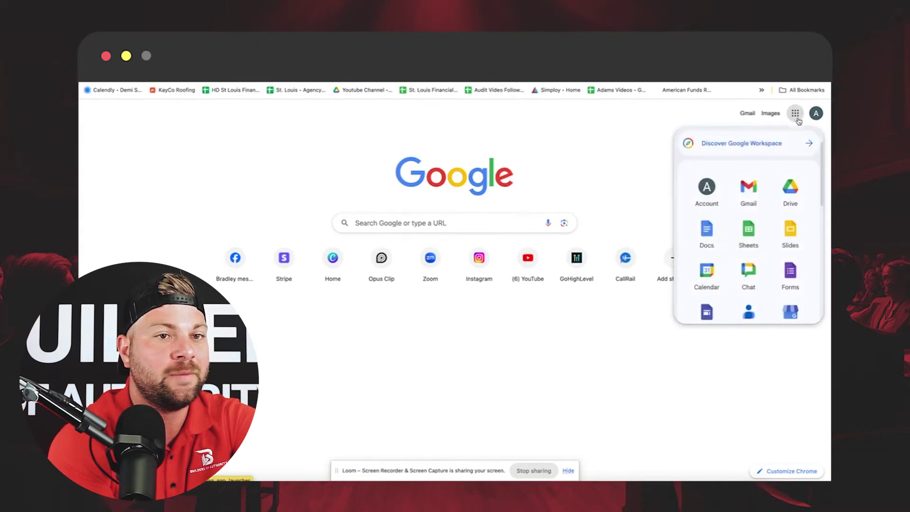
{"action": "scroll", "coordinate": [736, 241], "scroll_direction": "down", "scroll_amount": 3}
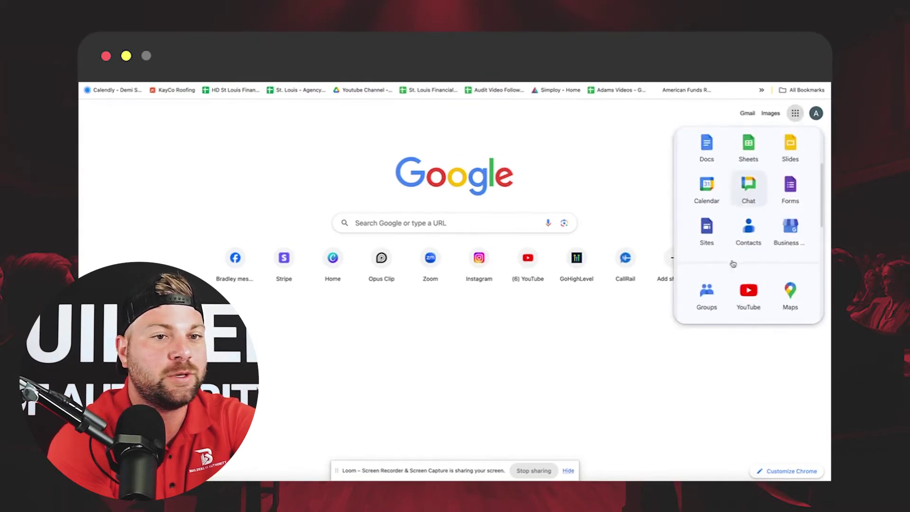
{"action": "left_click", "coordinate": [795, 236]}
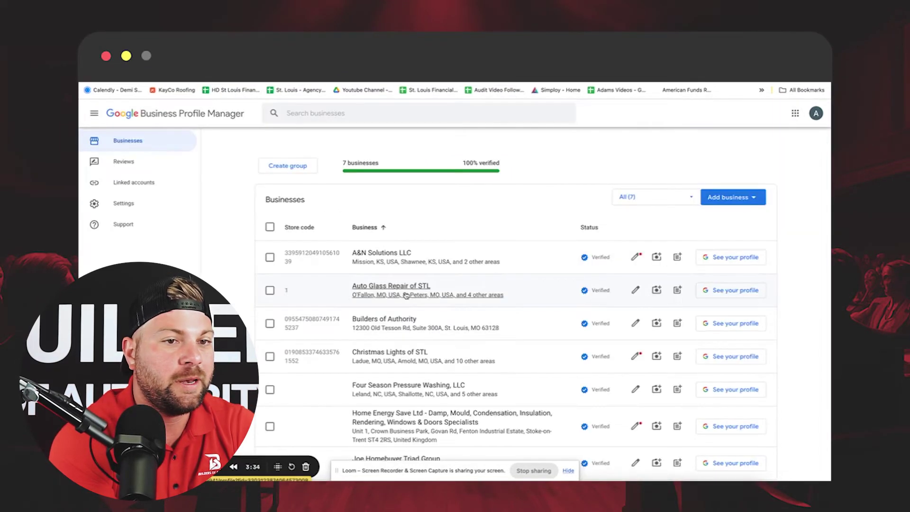
{"action": "left_click", "coordinate": [406, 295]}
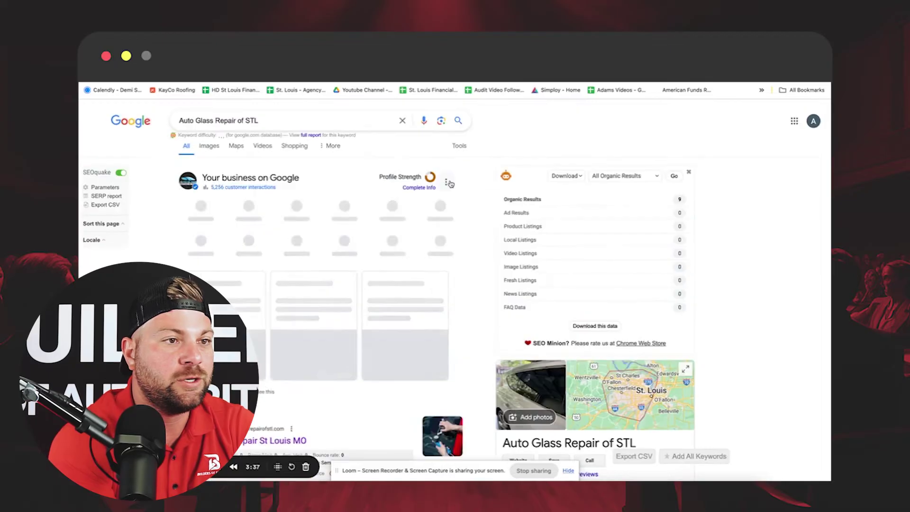
Copy the Business Profile ID from the business's profile settings and paste it into the support form's Business Profile ID field.
{"action": "left_click", "coordinate": [445, 182]}
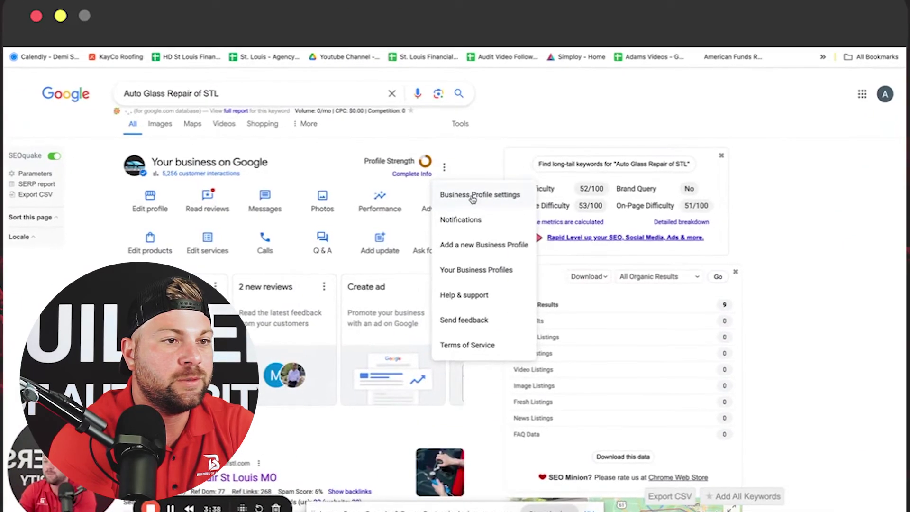
{"action": "left_click", "coordinate": [472, 198]}
{"action": "left_click", "coordinate": [606, 183]}
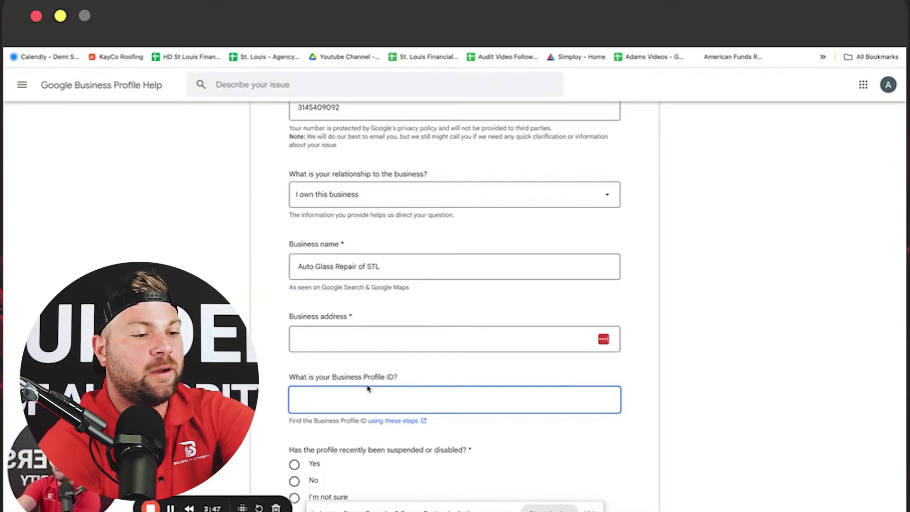
{"action": "key", "text": "super+v"}
Answer No to both the recent suspension question and the question about the profile belonging to a school.
{"action": "scroll", "coordinate": [406, 420], "scroll_direction": "down", "scroll_amount": 3}
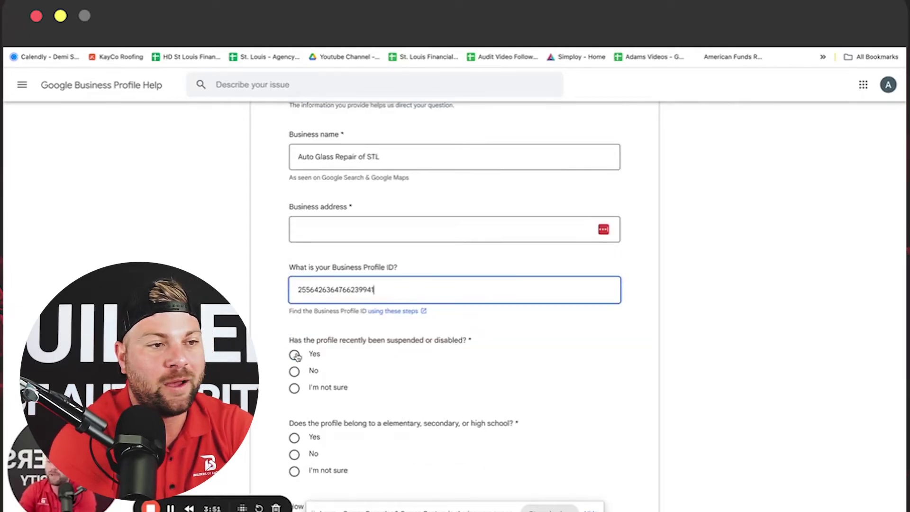
{"action": "left_click", "coordinate": [295, 371]}
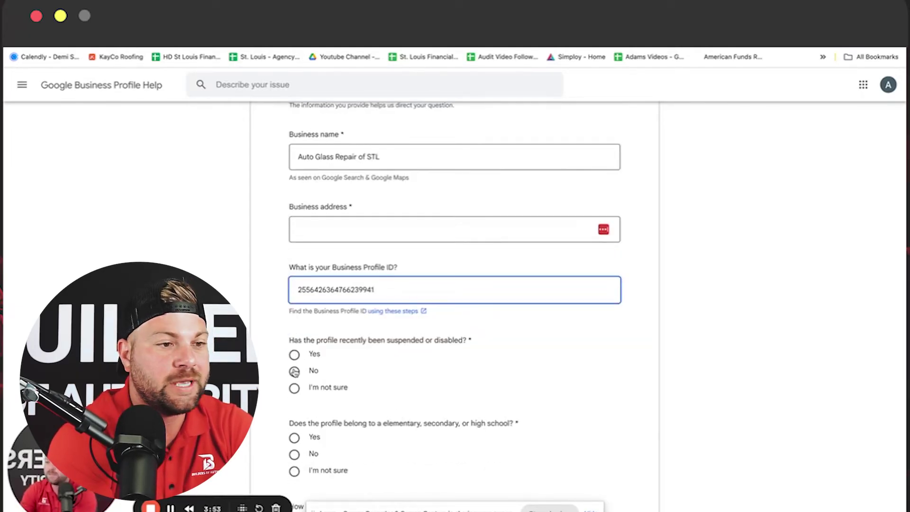
{"action": "scroll", "coordinate": [297, 370], "scroll_direction": "down", "scroll_amount": 2}
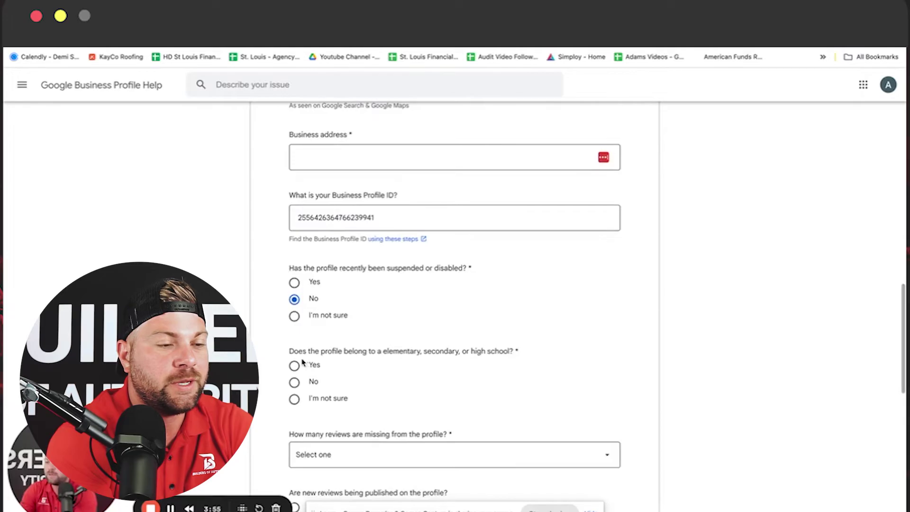
{"action": "left_click", "coordinate": [294, 383]}
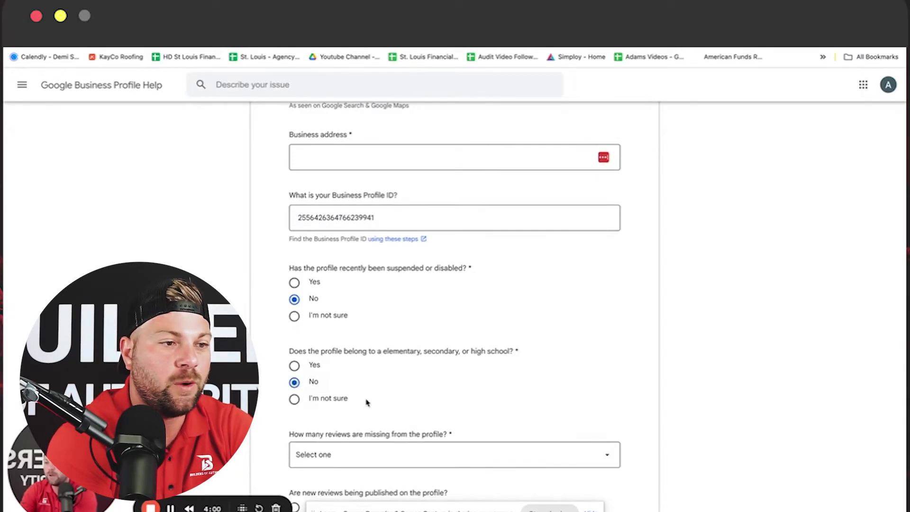
Set the number of missing reviews to 1 - 10 and answer Yes to new reviews being published.
{"action": "left_click", "coordinate": [360, 454]}
{"action": "left_click", "coordinate": [342, 396]}
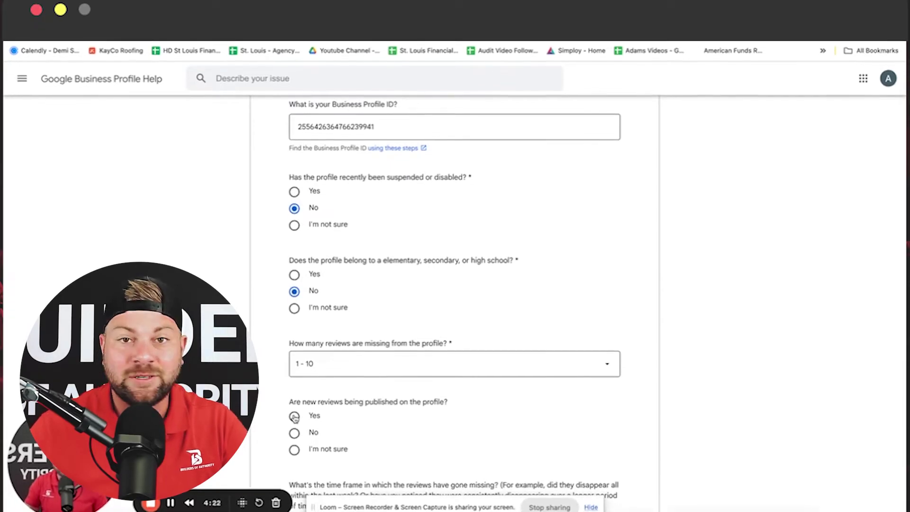
{"action": "left_click", "coordinate": [294, 412]}
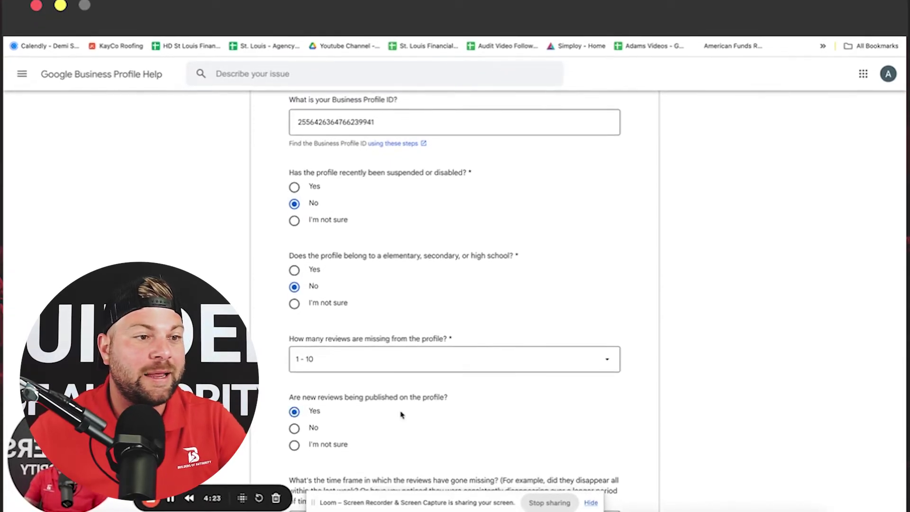
Enter "over the last few months" as the time frame in which the reviews went missing.
{"action": "scroll", "coordinate": [400, 414], "scroll_direction": "down", "scroll_amount": 3}
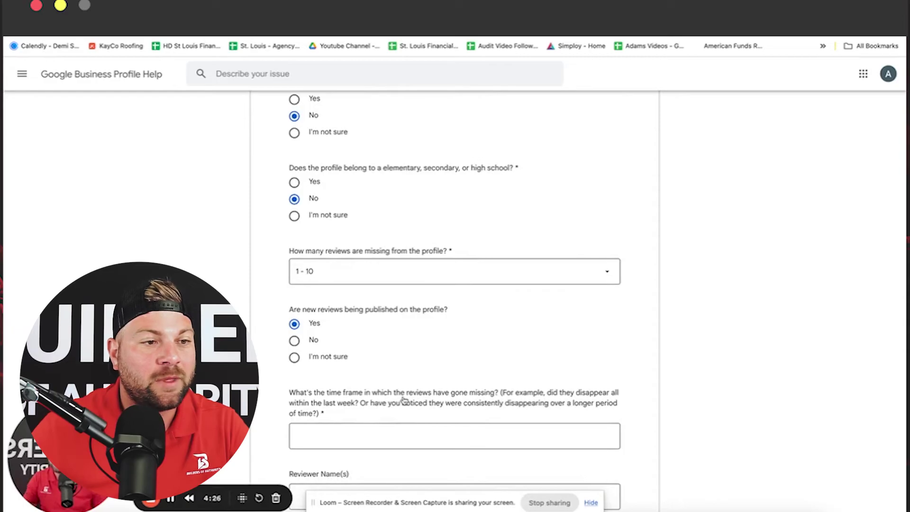
{"action": "left_click", "coordinate": [484, 428]}
{"action": "type", "text": "o"}
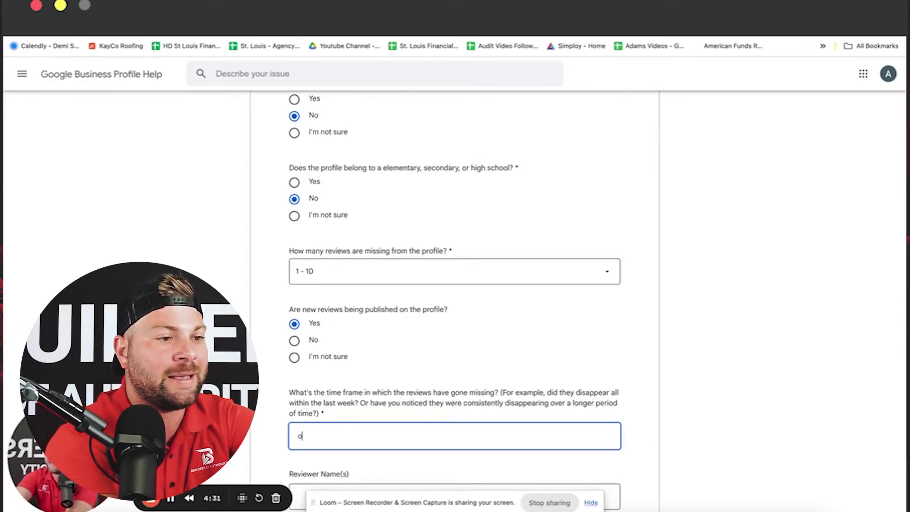
{"action": "type", "text": "ver the last few months"}
Describe the issue as "we have noticed multiple customers said that they left a google review, and we weren't able to find them.".
{"action": "scroll", "coordinate": [474, 371], "scroll_direction": "down", "scroll_amount": 3}
{"action": "left_click", "coordinate": [474, 371]}
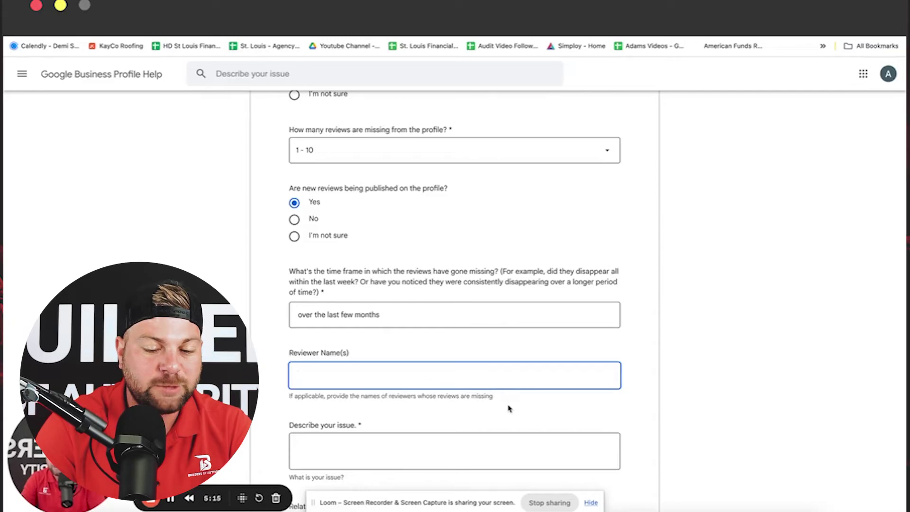
{"action": "left_click", "coordinate": [436, 454]}
{"action": "type", "text": "we have noticed mult"}
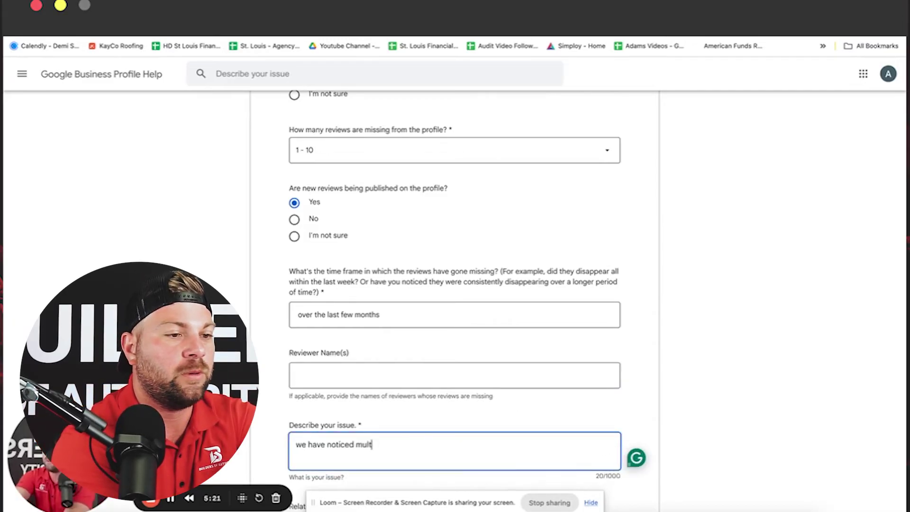
{"action": "type", "text": "iple customers said that th"}
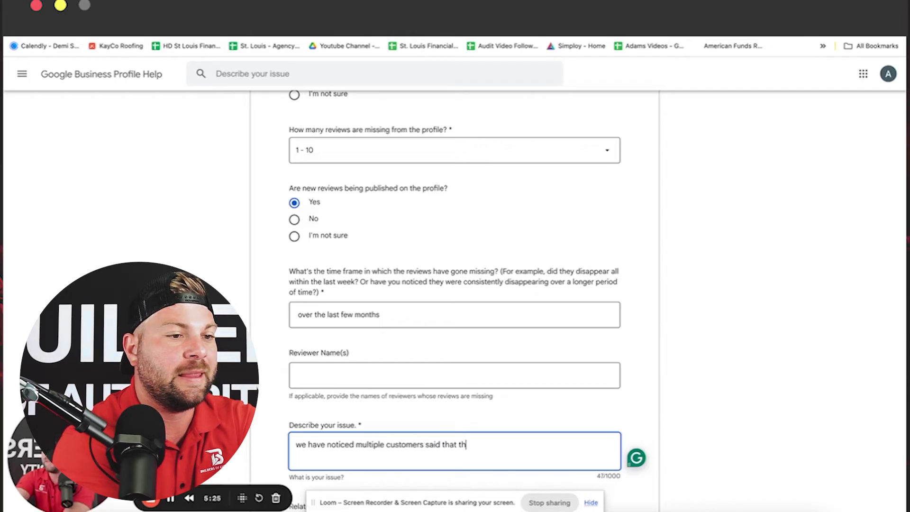
{"action": "type", "text": "ey left a google review, and we weren't able to find them"}
{"action": "scroll", "coordinate": [455, 285], "scroll_direction": "down", "scroll_amount": 5}
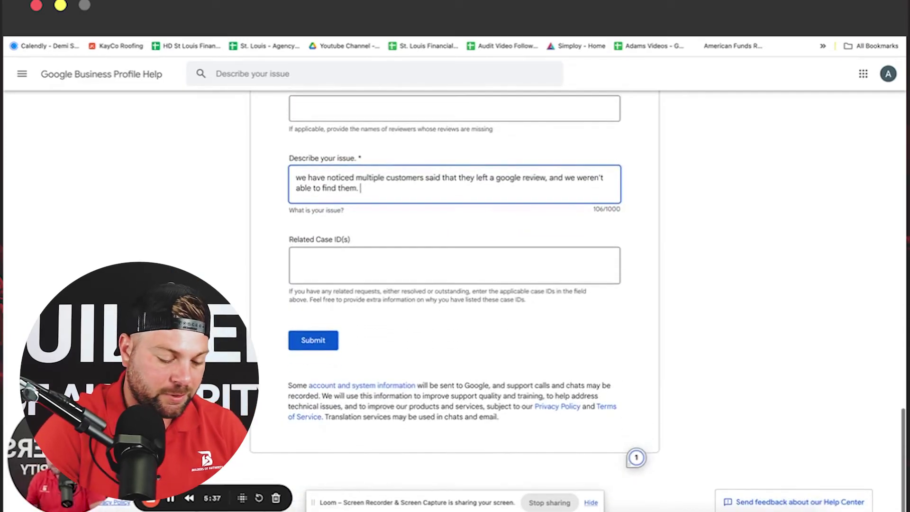
{"action": "type", "text": "."}
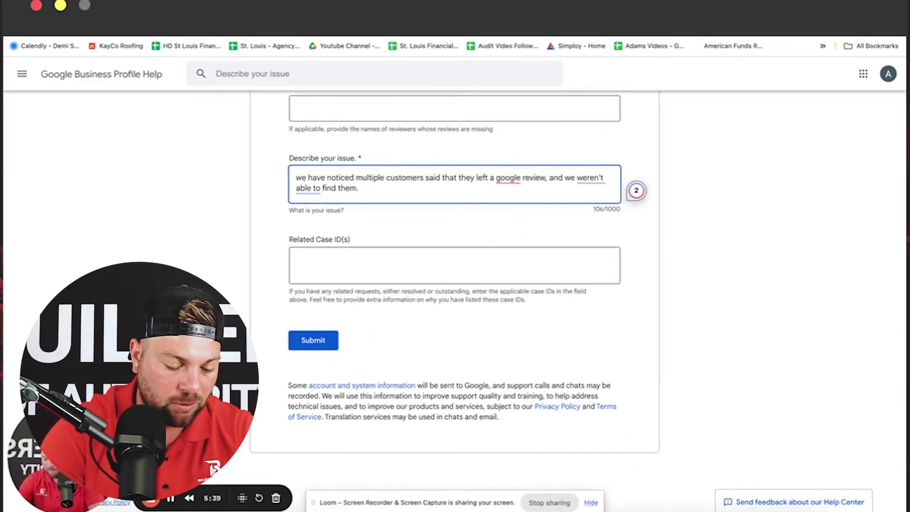